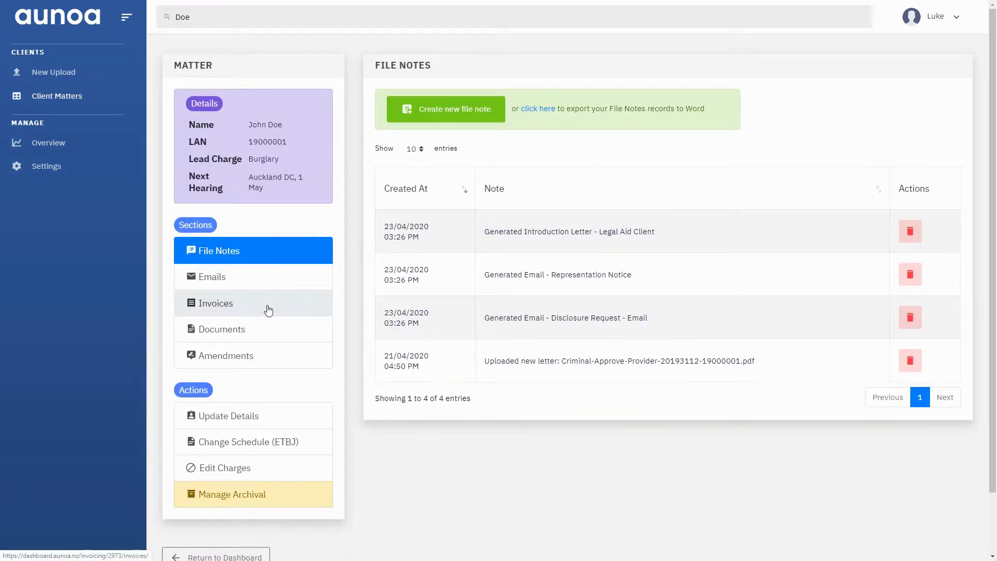
Step: Start a new invoice for John Doe and add the Applications and Variations (Opposed) activity
{"action": "left_click", "coordinate": [268, 309]}
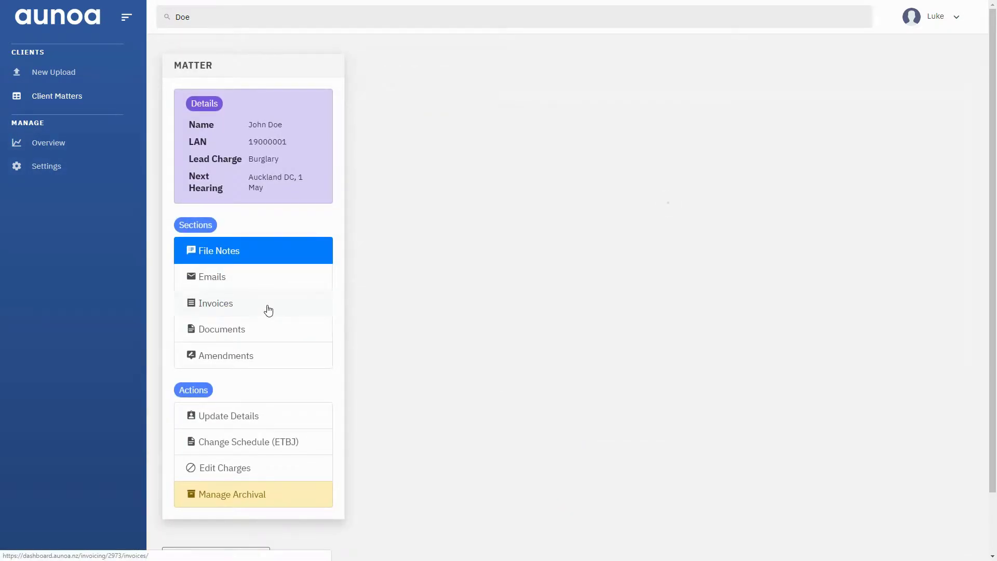
{"action": "left_click", "coordinate": [473, 126]}
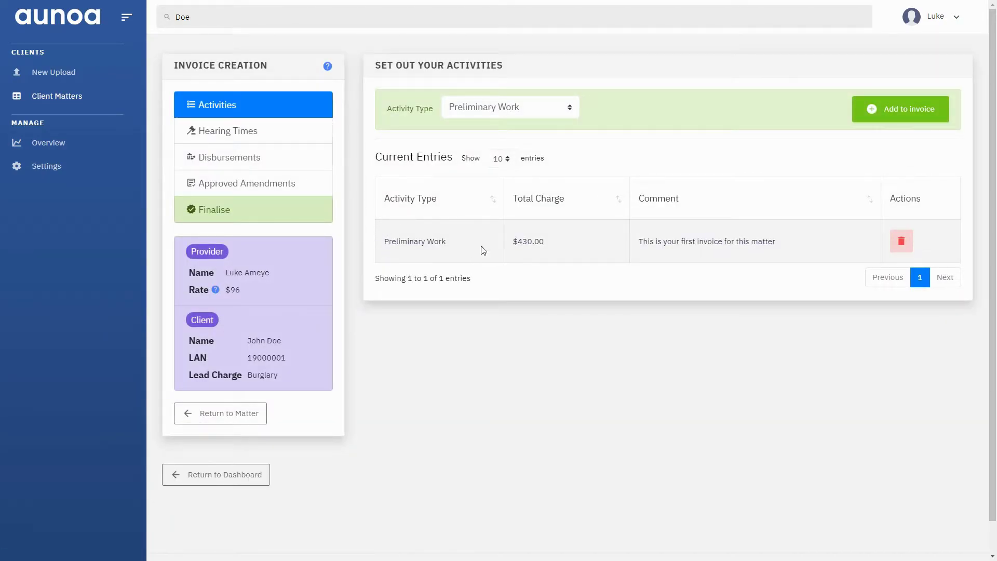
{"action": "left_click", "coordinate": [549, 111]}
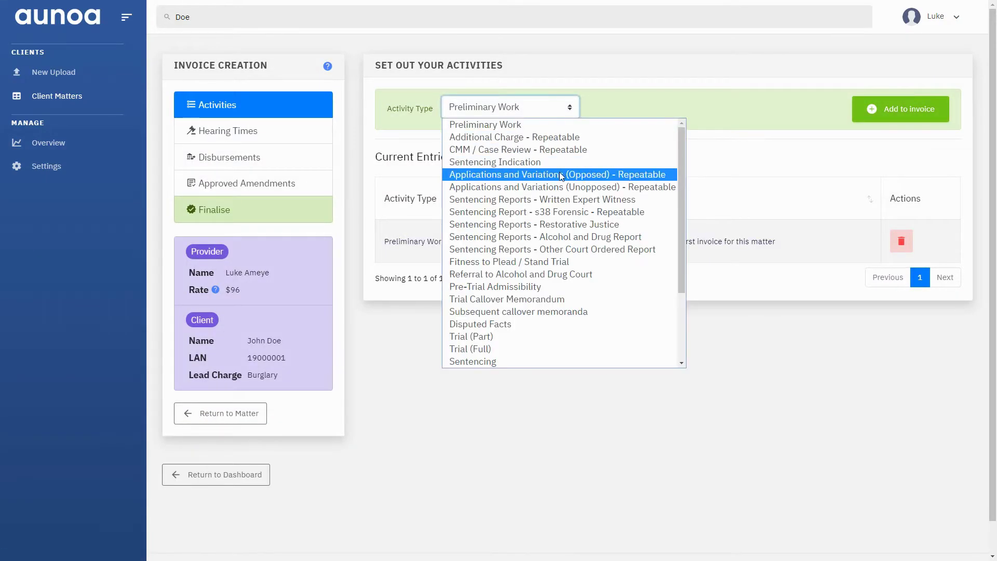
{"action": "left_click", "coordinate": [619, 175]}
{"action": "left_click", "coordinate": [857, 110]}
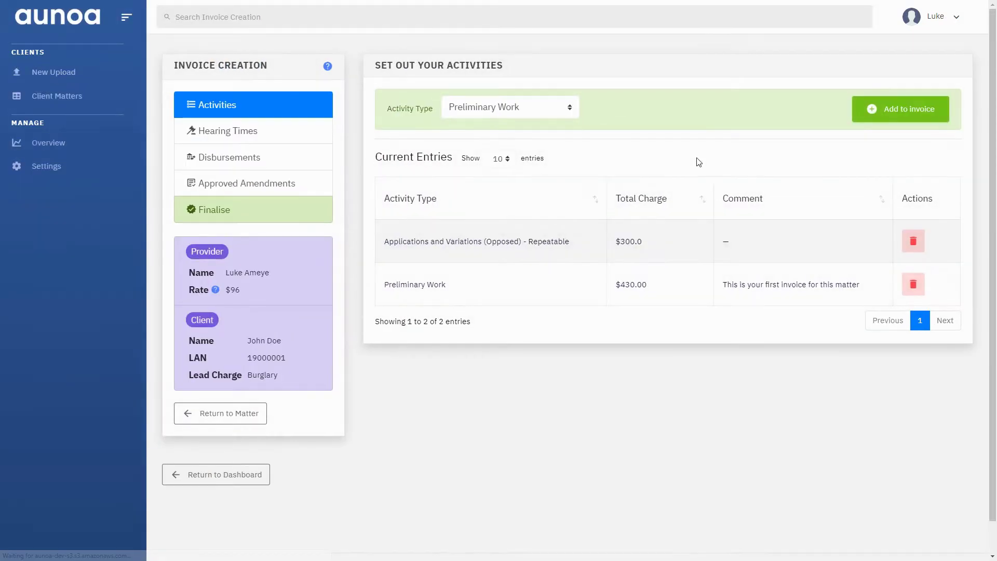
Step: Add an Applications and variations hearing time to the invoice
{"action": "left_click", "coordinate": [258, 134]}
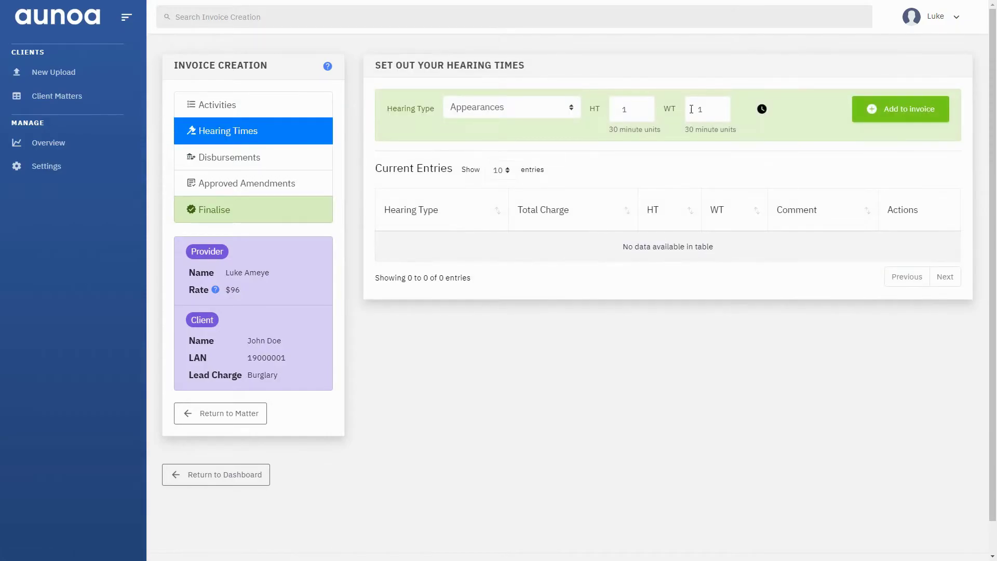
{"action": "type", "text": "2"}
{"action": "left_click", "coordinate": [525, 111]}
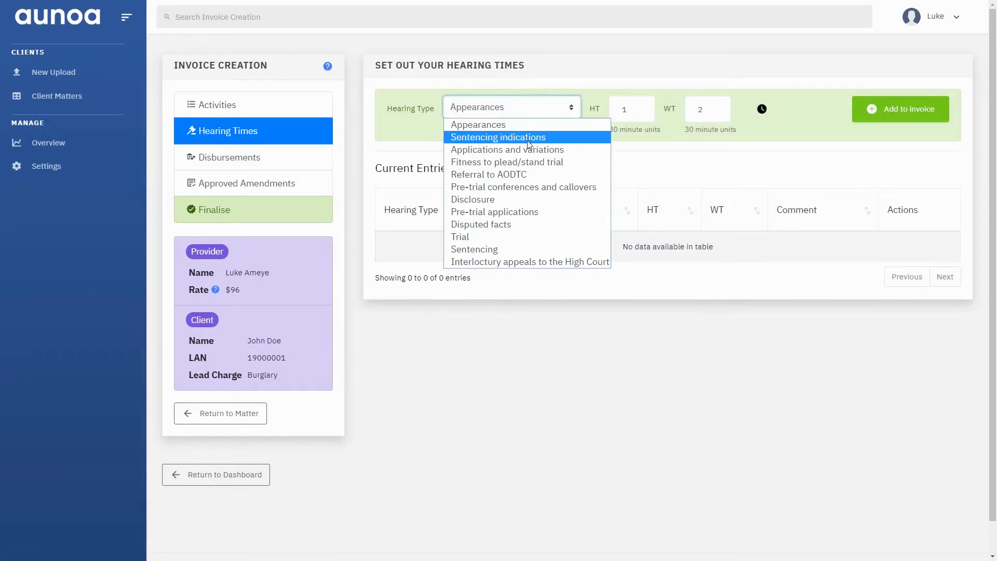
{"action": "left_click", "coordinate": [507, 146]}
{"action": "left_click", "coordinate": [900, 109]}
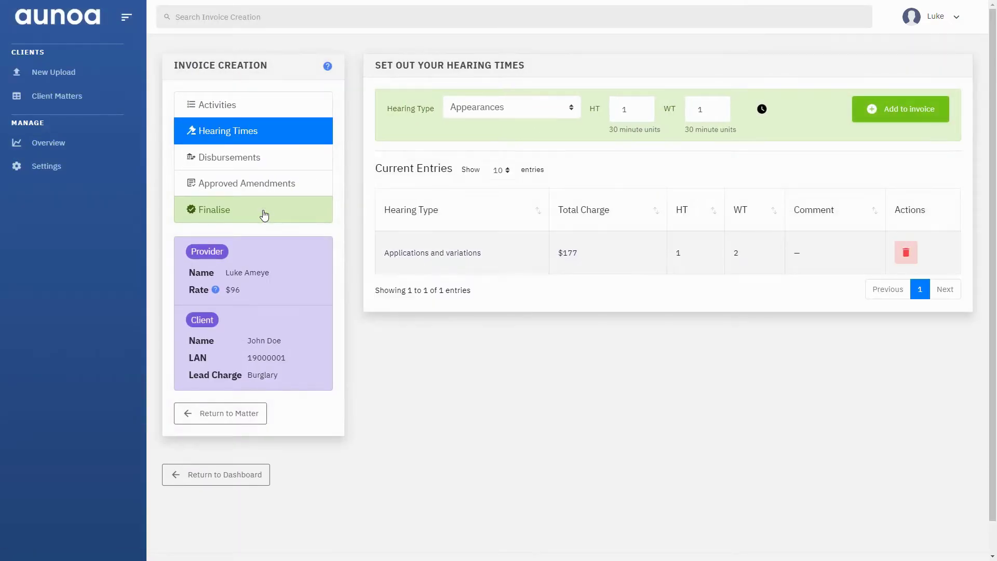
Step: Finalise and generate the invoice, attach the .docx to a draft email, and open it in Word
{"action": "left_click", "coordinate": [272, 216]}
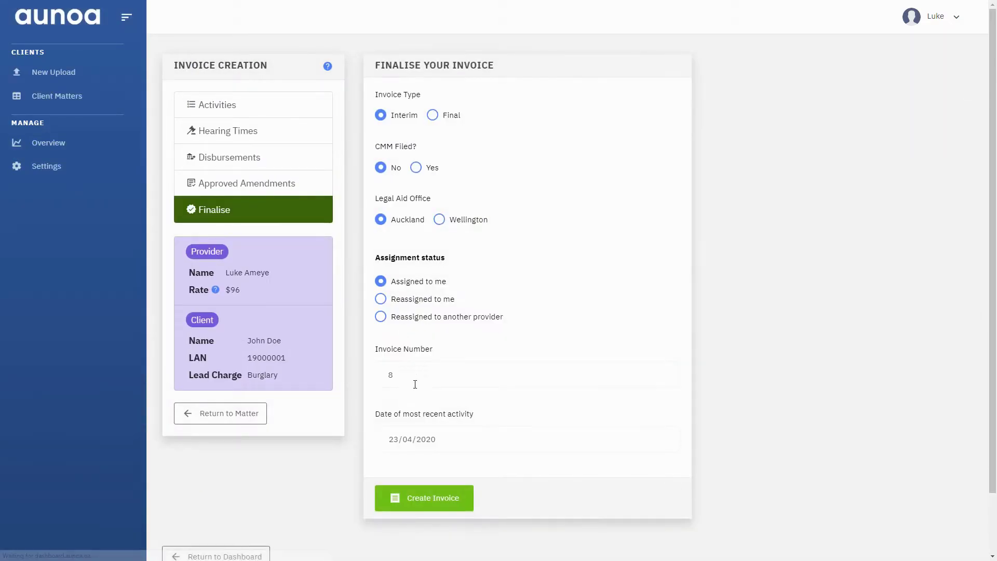
{"action": "left_click", "coordinate": [435, 496]}
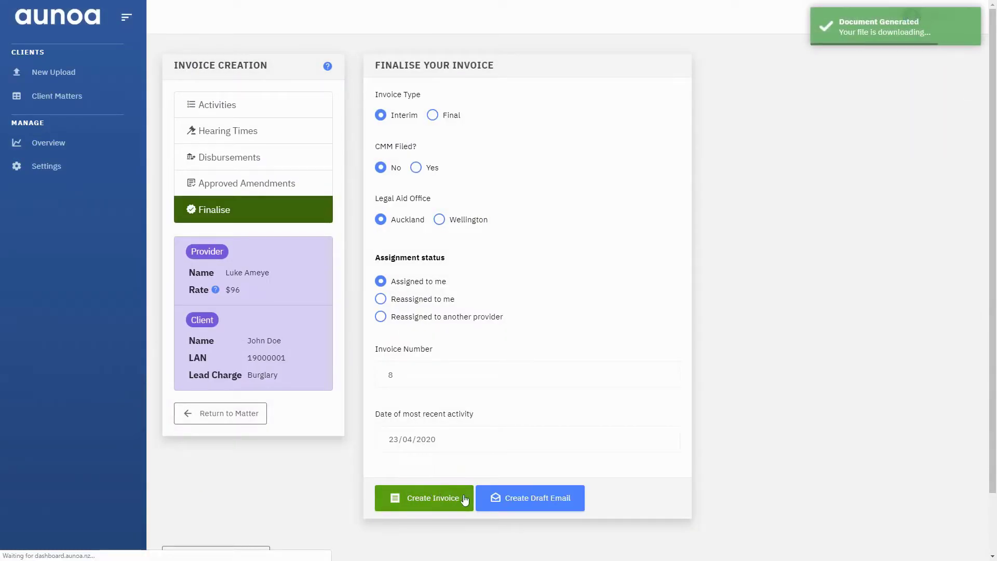
{"action": "left_click", "coordinate": [500, 502]}
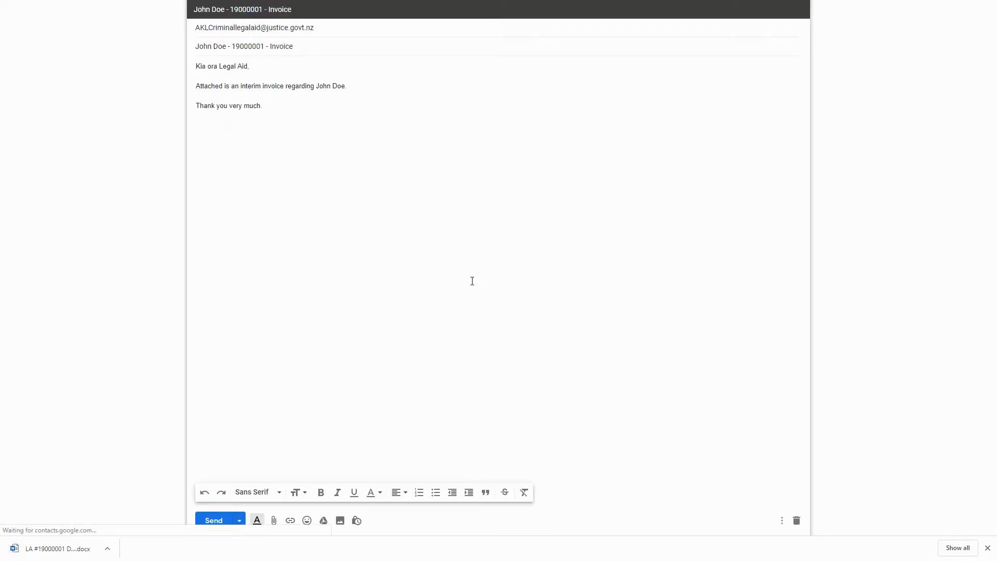
{"action": "left_click_drag", "start_coordinate": [78, 548], "coordinate": [397, 276]}
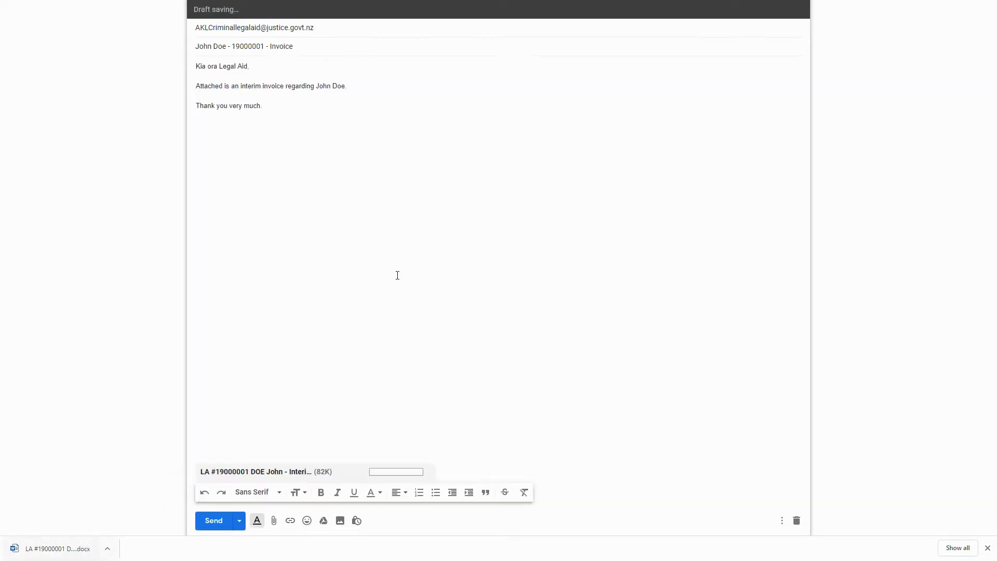
{"action": "left_click", "coordinate": [54, 549]}
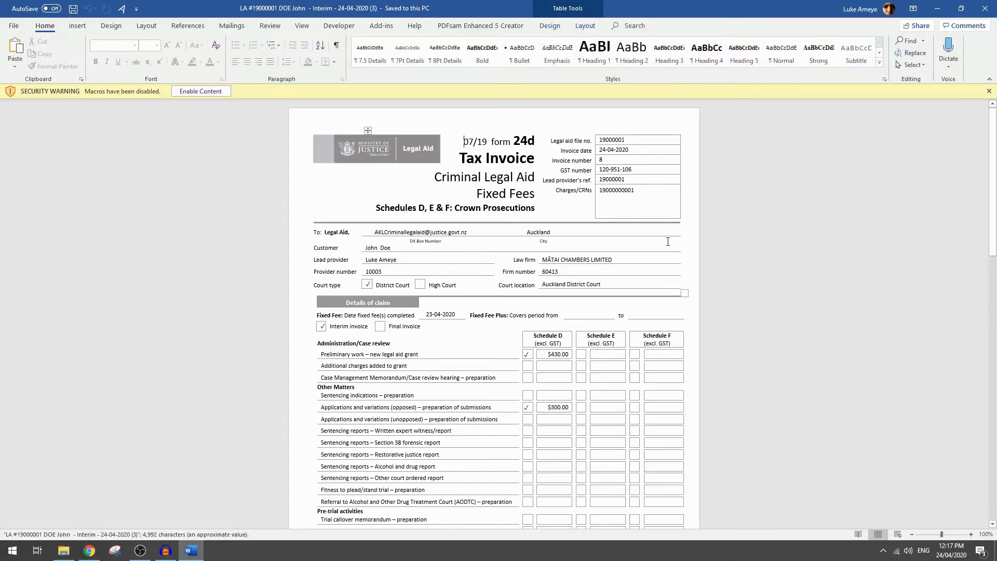
{"action": "left_click_drag", "start_coordinate": [993, 147], "coordinate": [995, 180]}
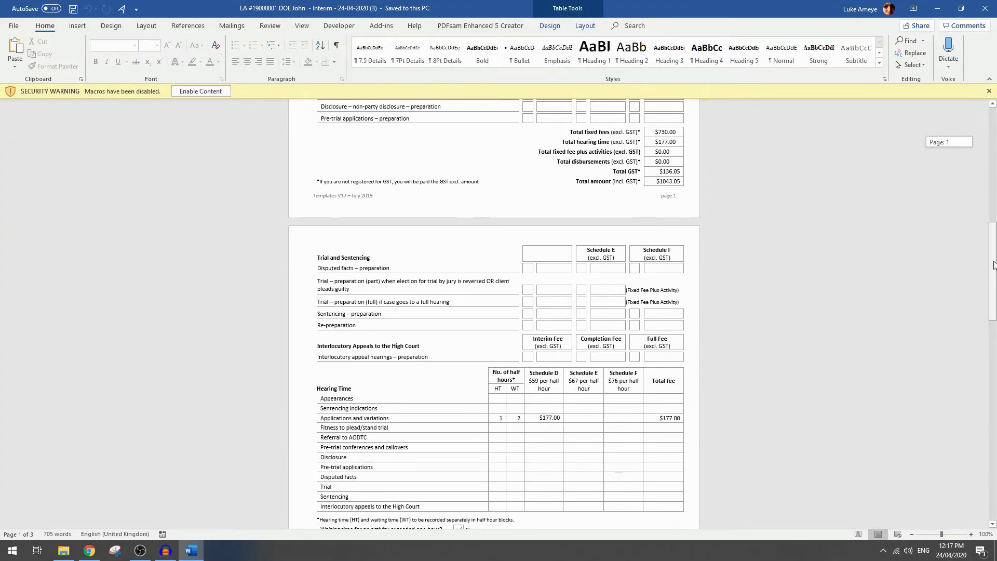
{"action": "left_click_drag", "start_coordinate": [994, 180], "coordinate": [993, 293]}
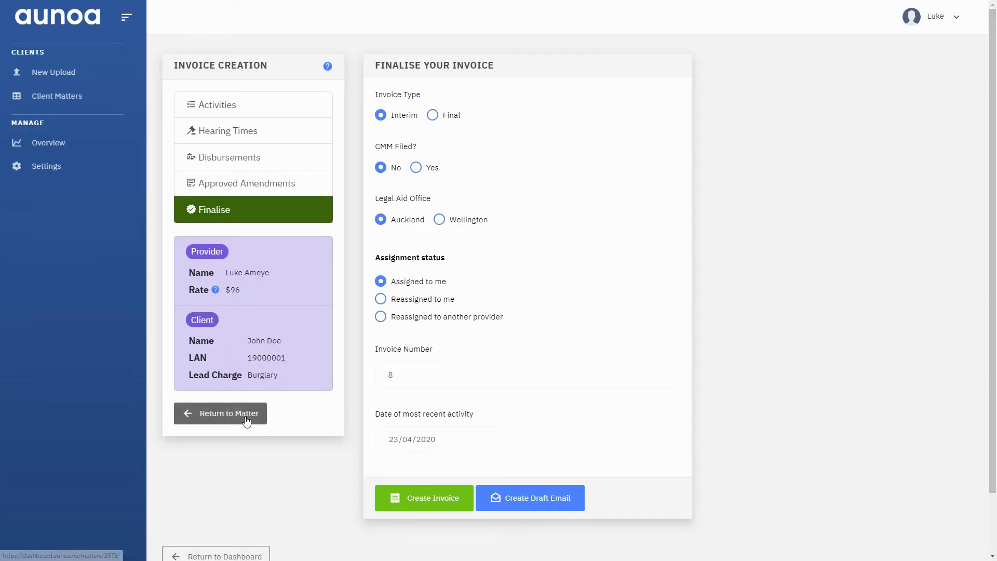
Step: Back on John Doe's matter, check the $1043.05 invoice file note, then list invoices showing invoice 8
{"action": "left_click", "coordinate": [260, 413]}
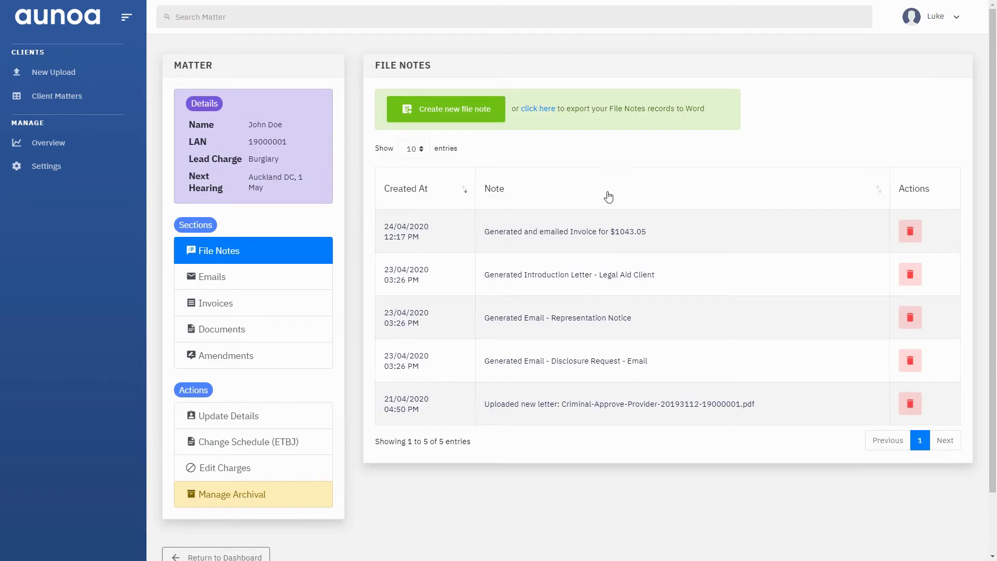
{"action": "left_click_drag", "start_coordinate": [658, 234], "coordinate": [446, 244]}
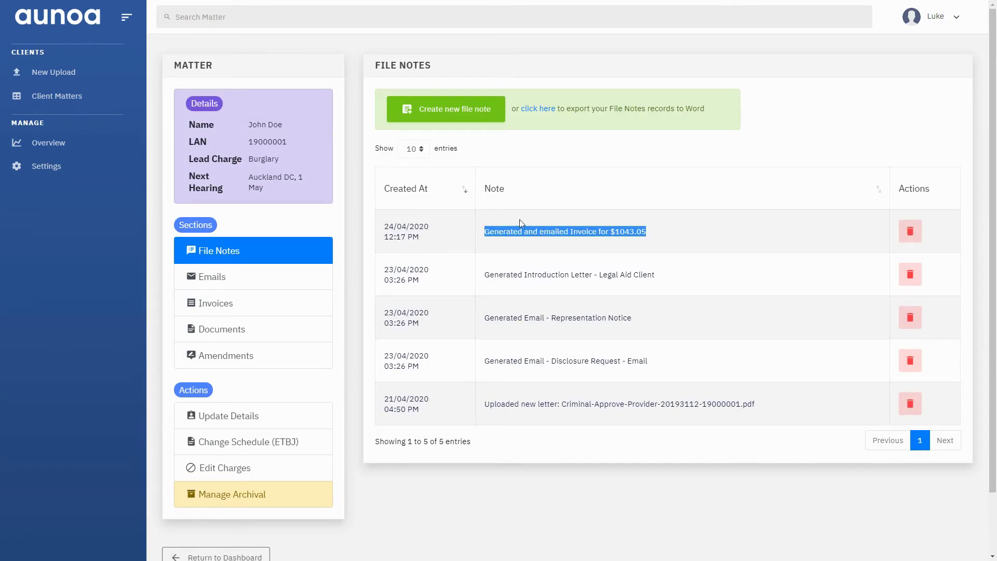
{"action": "left_click", "coordinate": [600, 199]}
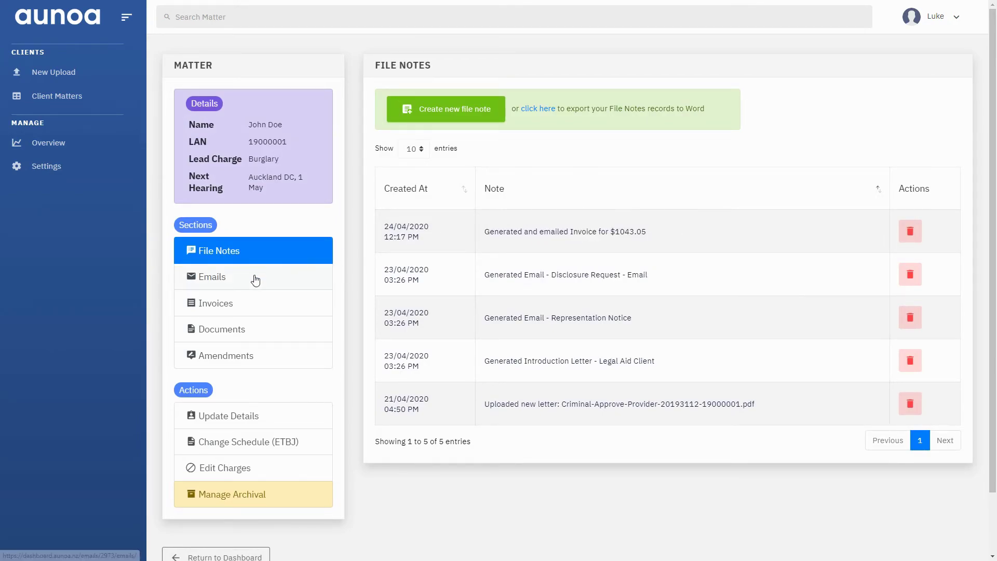
{"action": "left_click", "coordinate": [254, 303]}
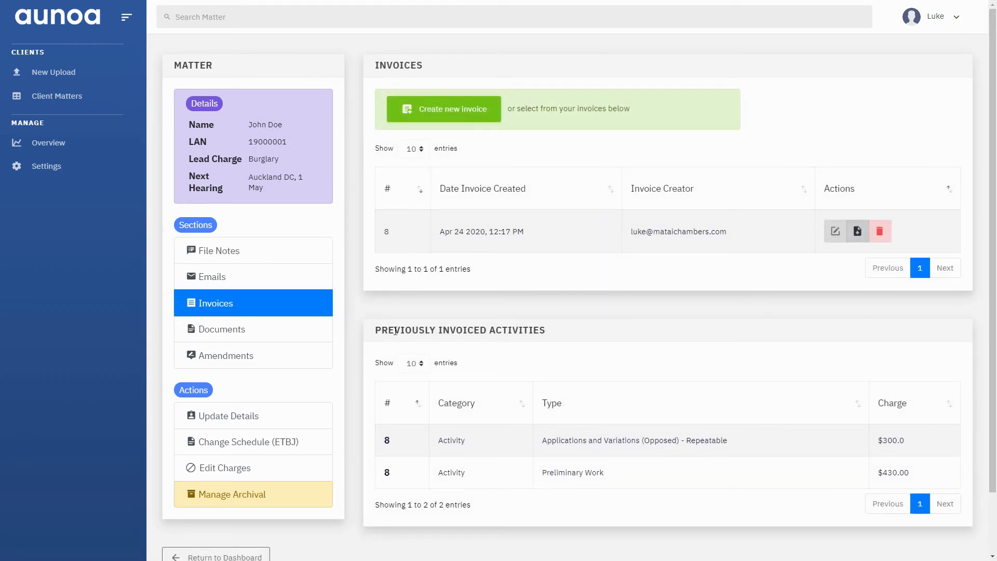